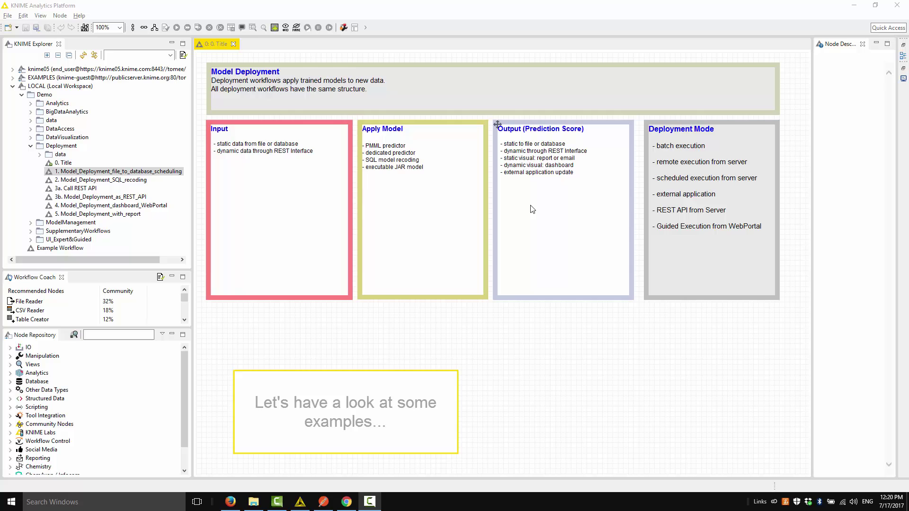
Open 1. Model_Deployment_file_to_database_scheduling and upload it to the knime05 server's Demo folder.
double_click(120, 172)
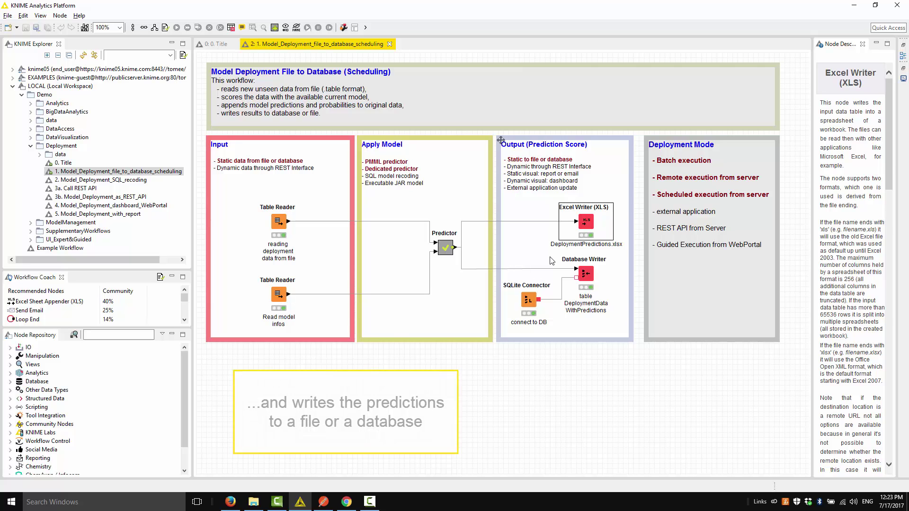
mouse_move(459, 253)
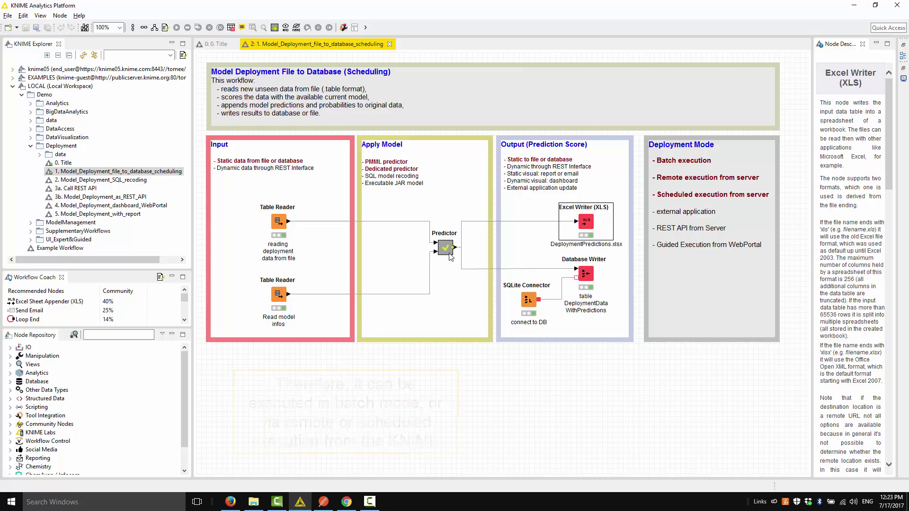
click(14, 70)
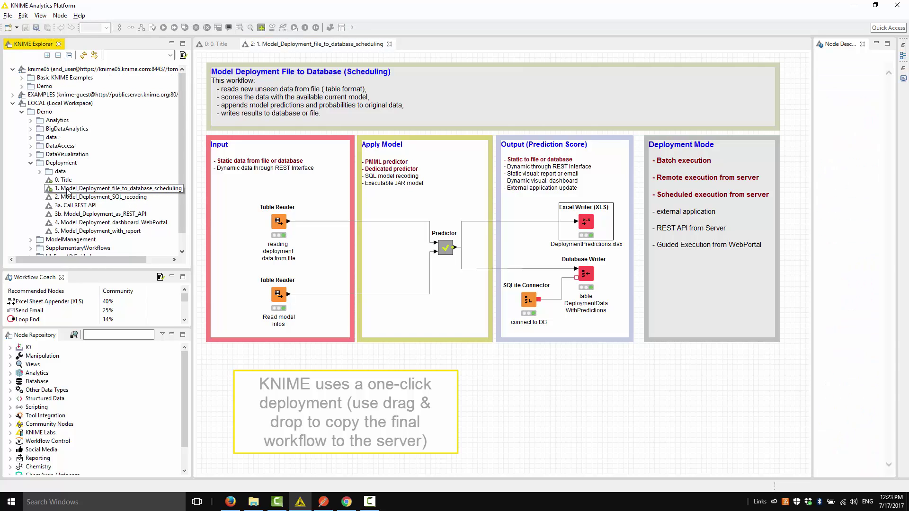
double_click(47, 86)
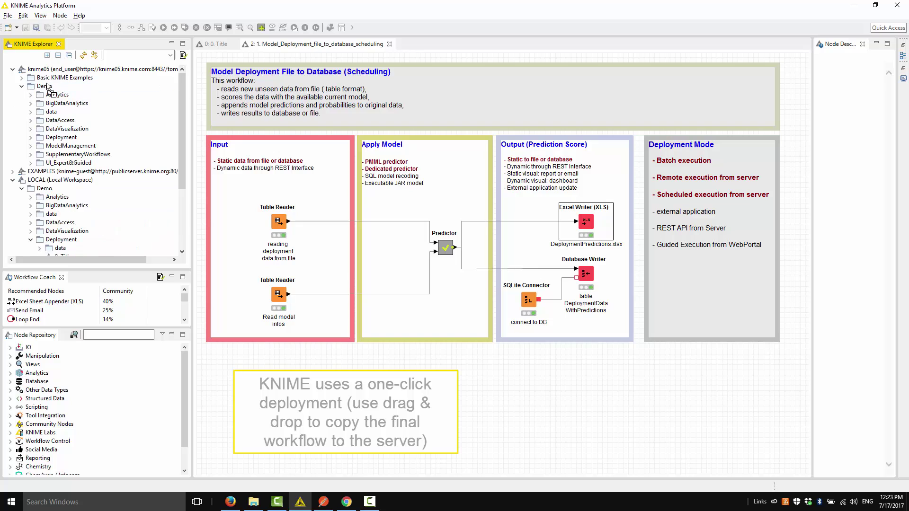
drag(47, 86, 47, 86)
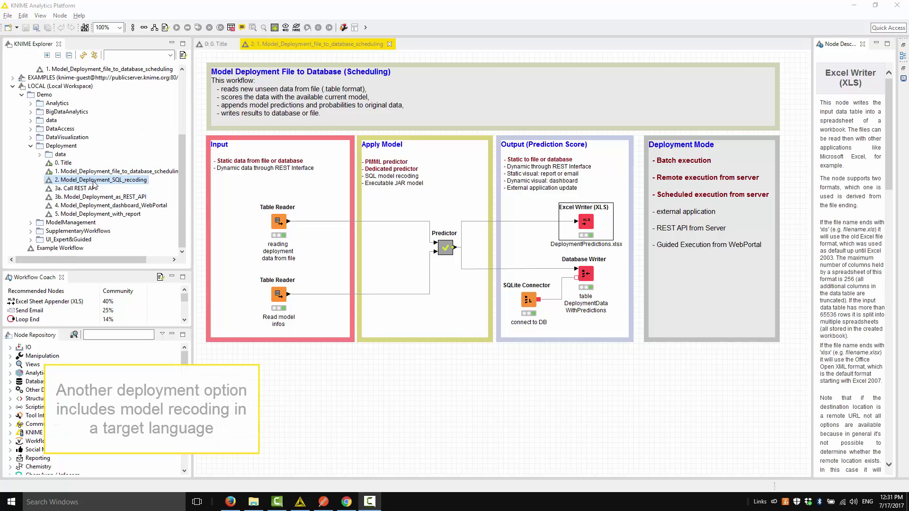
Open 2. Model_Deployment_SQL_recoding and scan its PMML-to-SQL and database query branches.
double_click(93, 180)
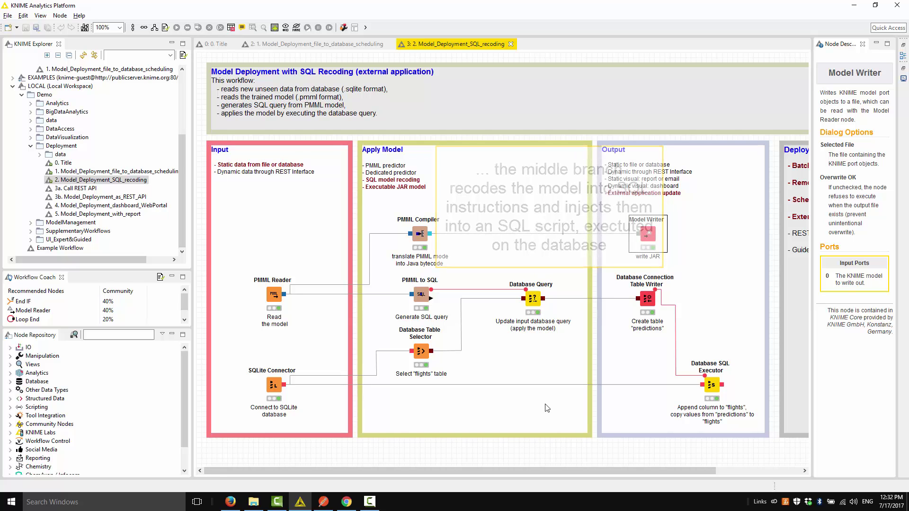
drag(491, 468, 609, 467)
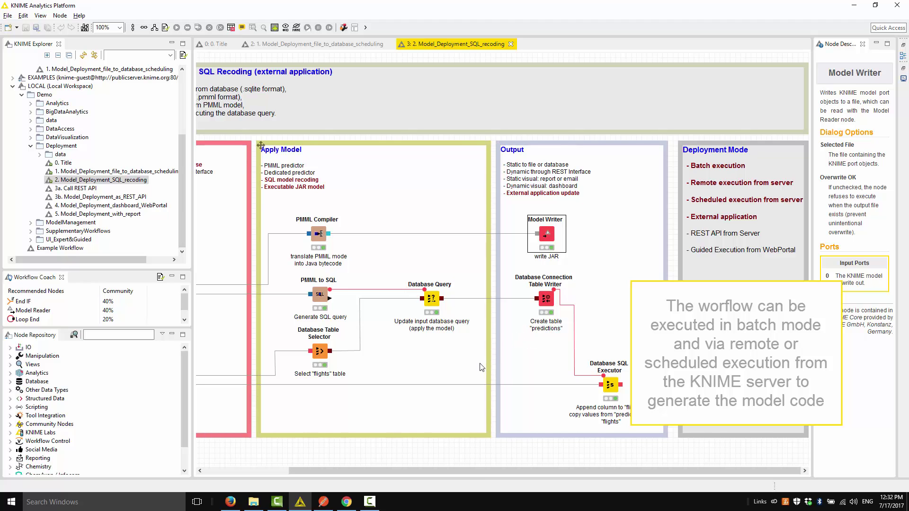
drag(469, 473, 371, 469)
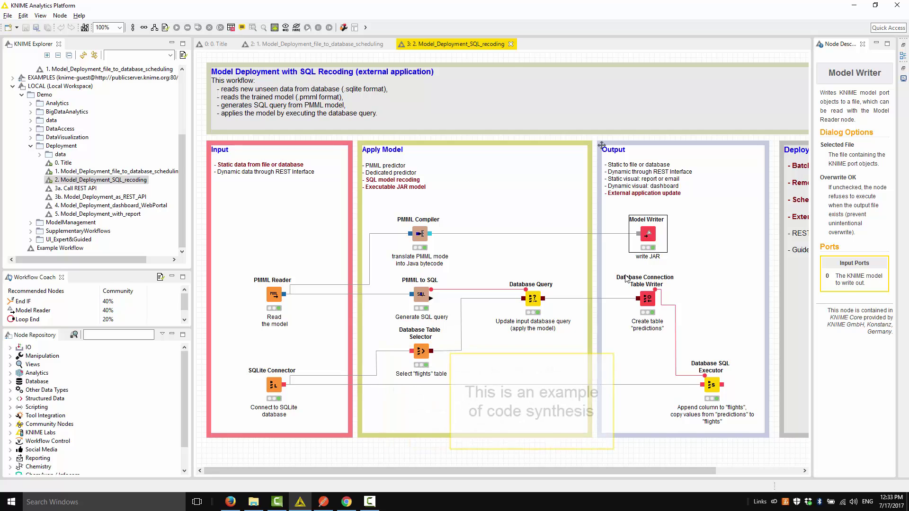
click(125, 196)
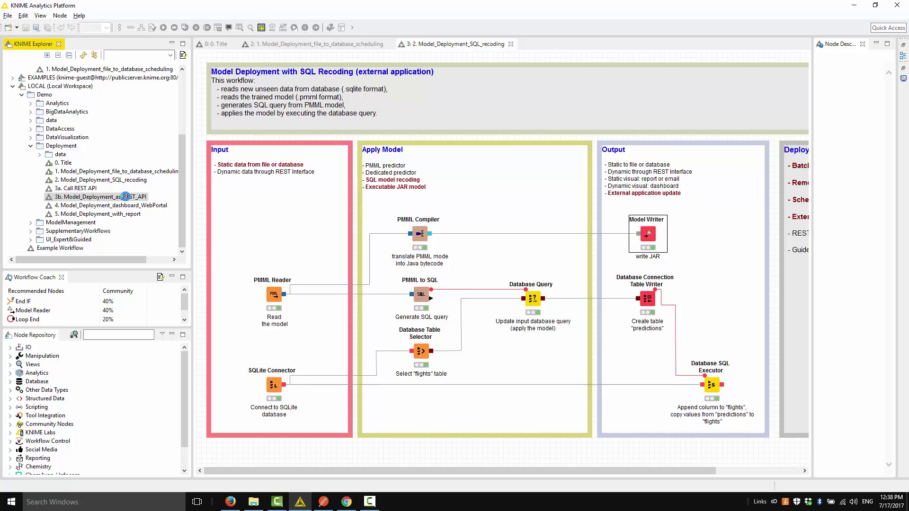
Open 3b. Model_Deployment_as_REST_API, followed by the 3a. Call REST API workflow.
double_click(125, 196)
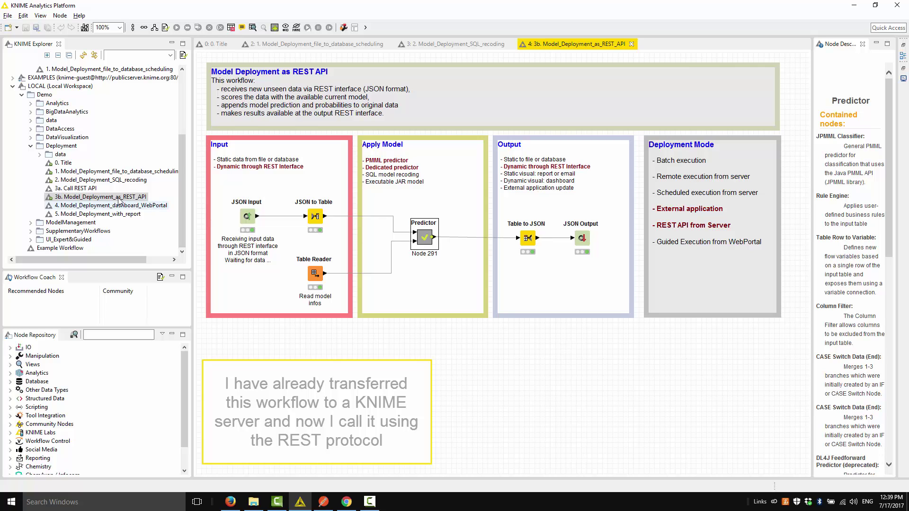
double_click(85, 188)
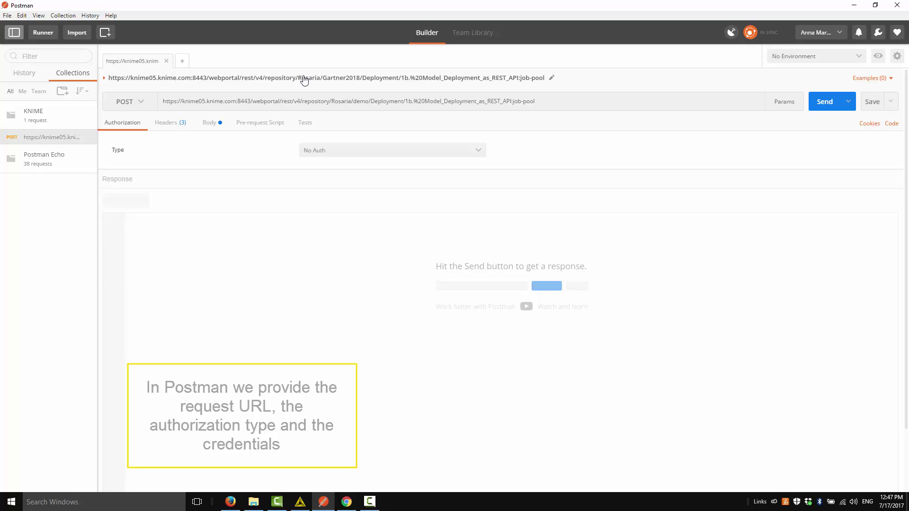
Send the raw JSON flight data as a Basic Auth POST and scroll the delay predictions.
click(390, 149)
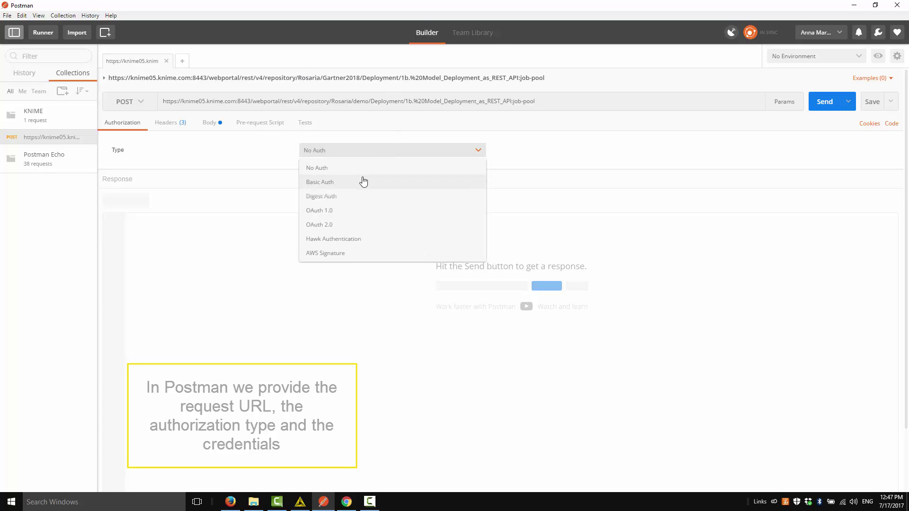
click(363, 182)
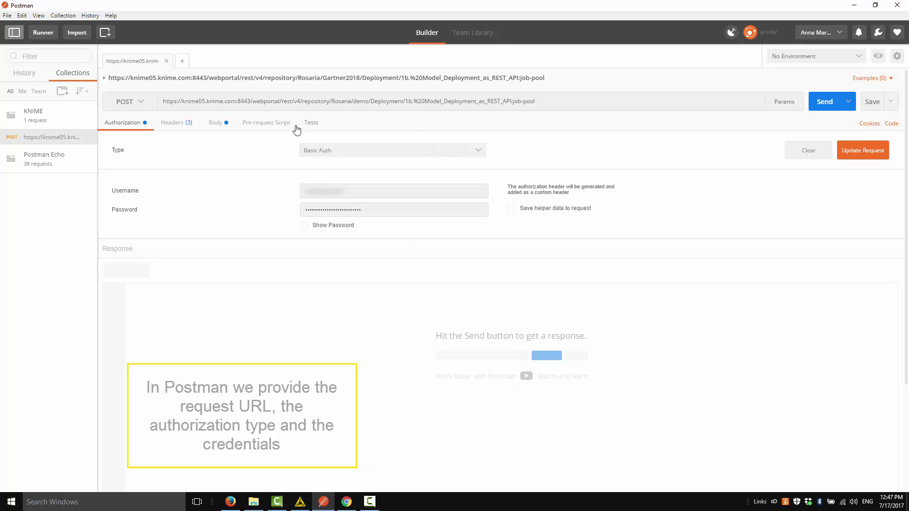
click(227, 123)
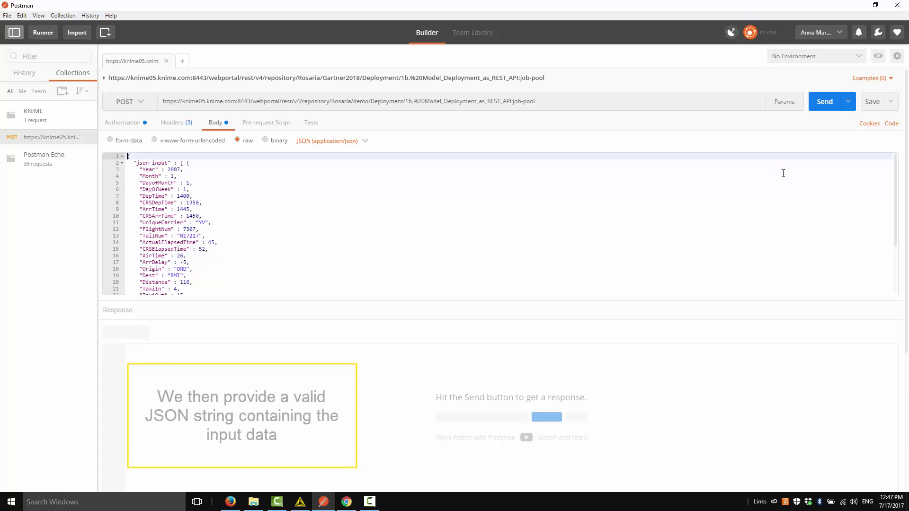
key(ctrl+Return)
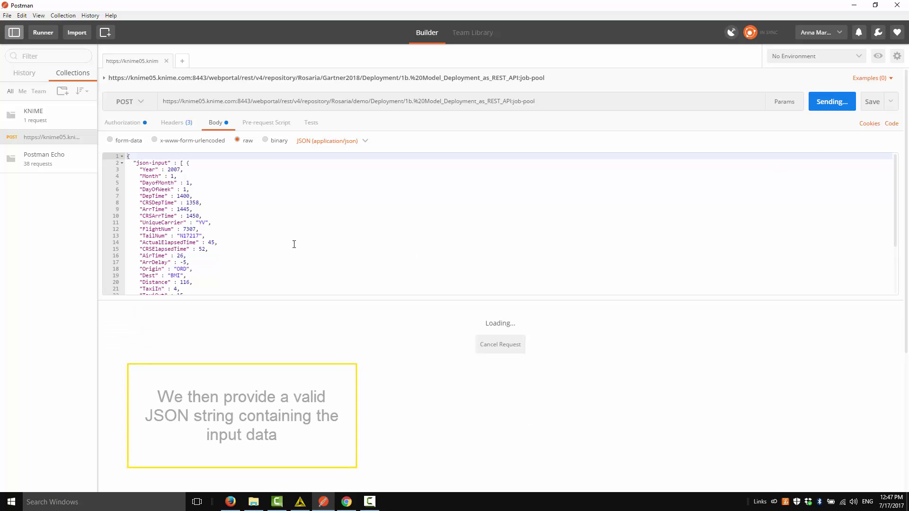
scroll(283, 231, down, 3)
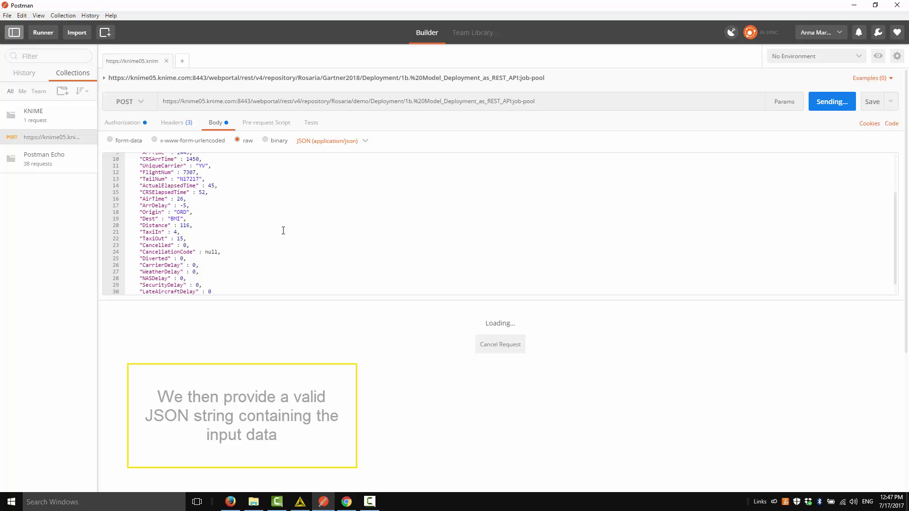
scroll(283, 231, down, 1)
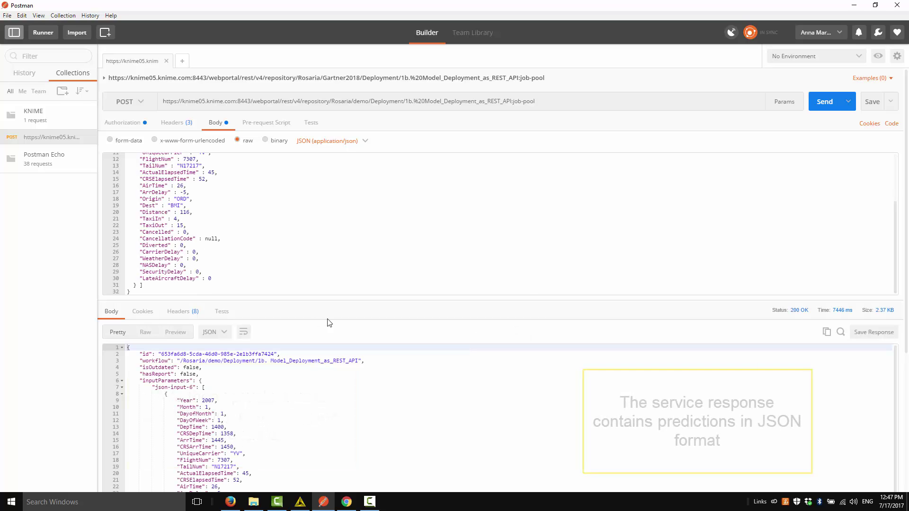
scroll(330, 348, down, 8)
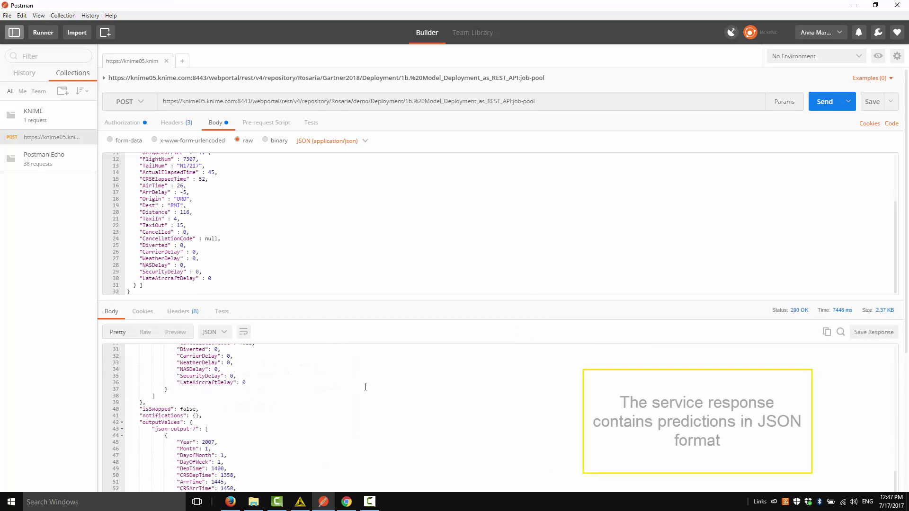
scroll(371, 372, down, 1)
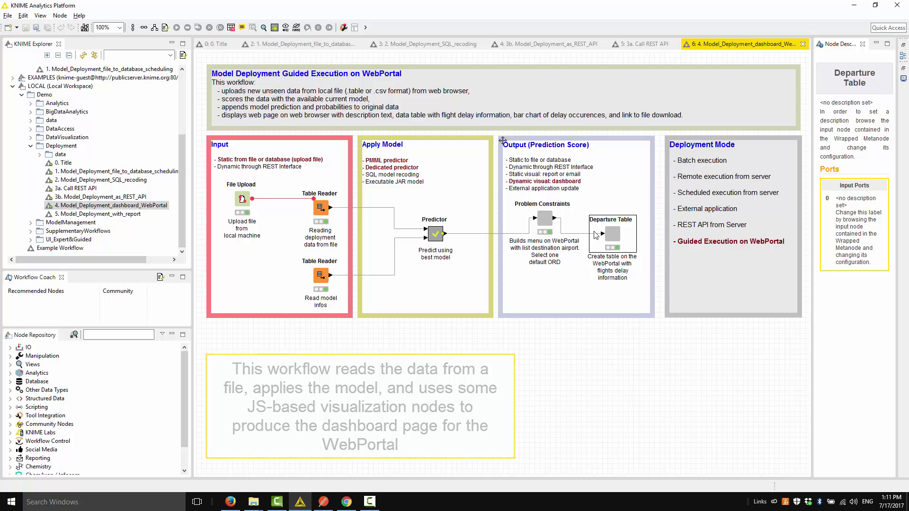
Inspect the Departure Table wrapped node, then bring up actions for the dashboard workflow in knime05/Demo/Deployment.
key(F7)
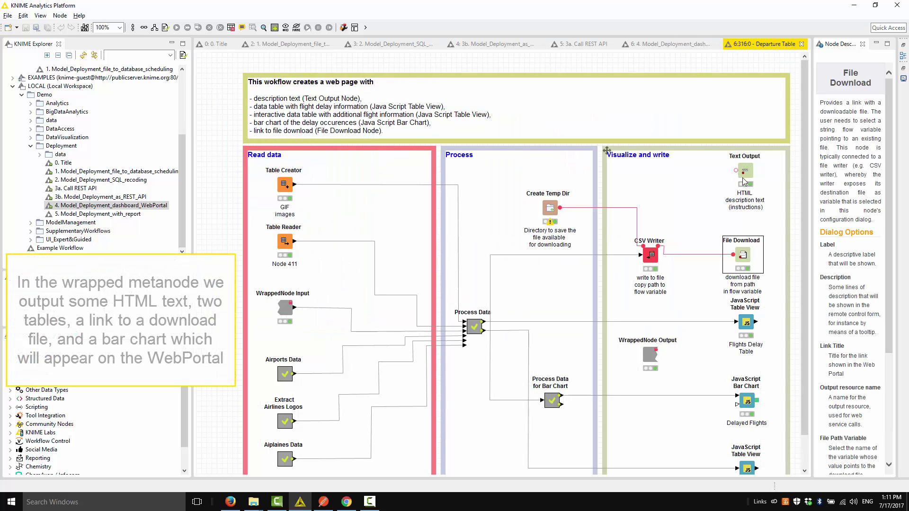
scroll(757, 298, down, 2)
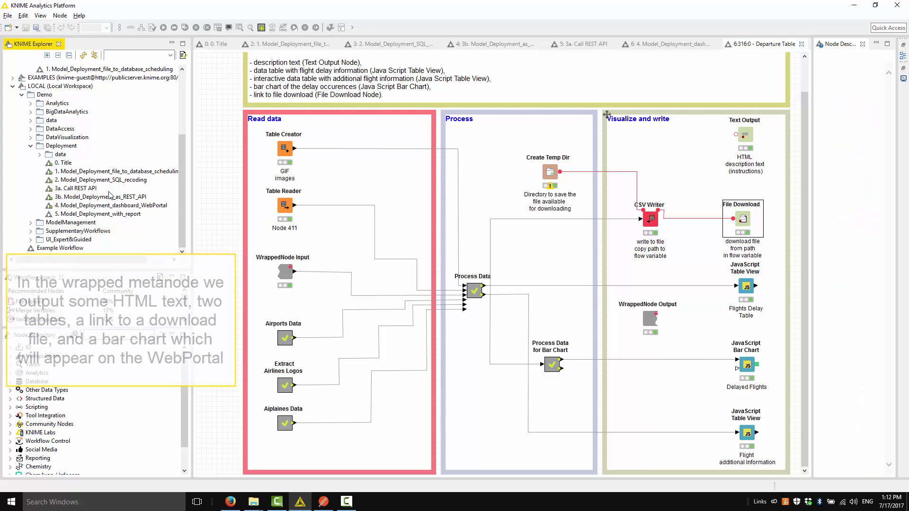
scroll(167, 265, up, 1)
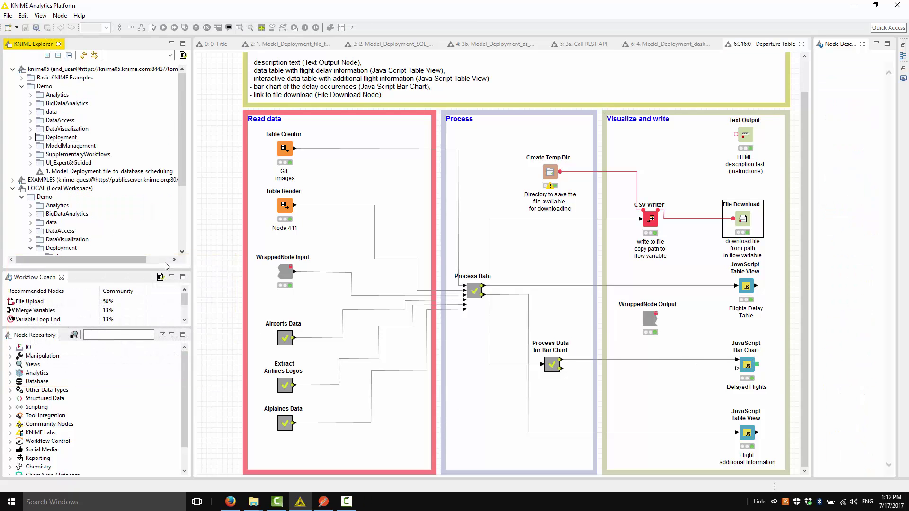
click(31, 137)
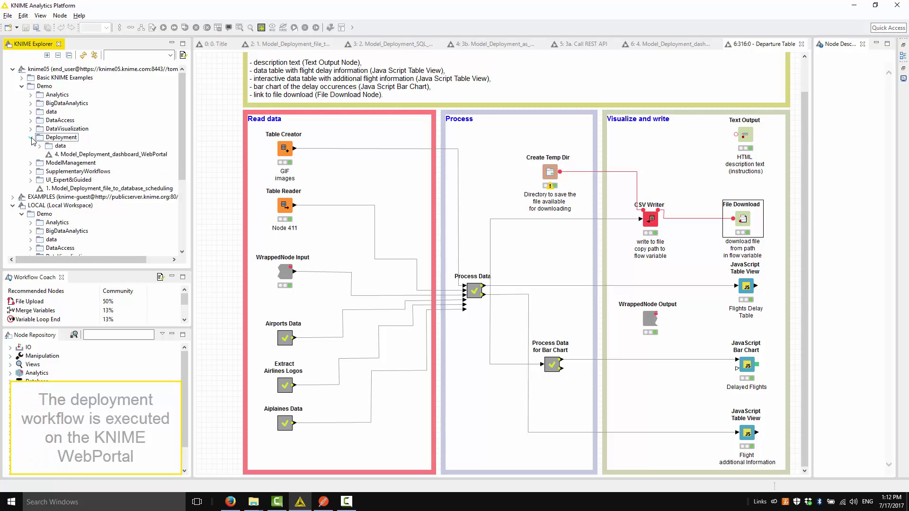
right_click(68, 155)
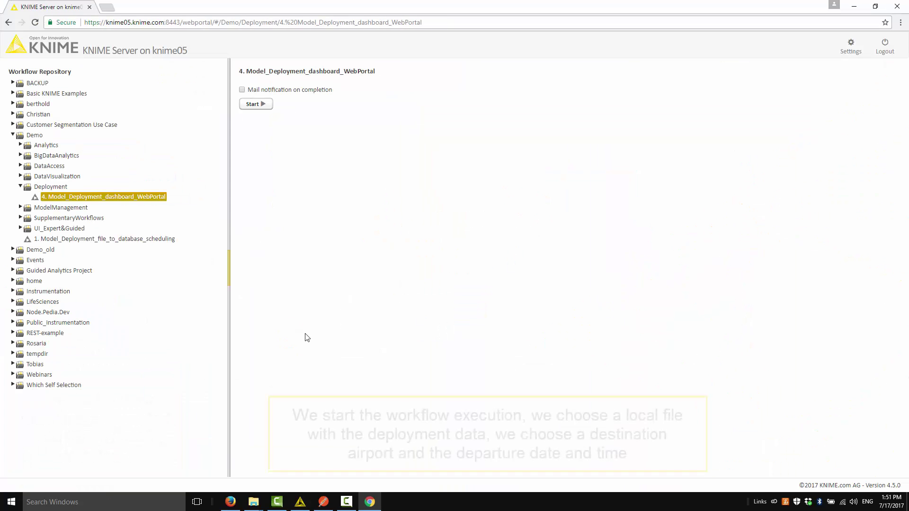
Start the dashboard workflow and upload deploymentWP2008.table as its deployment data.
click(258, 105)
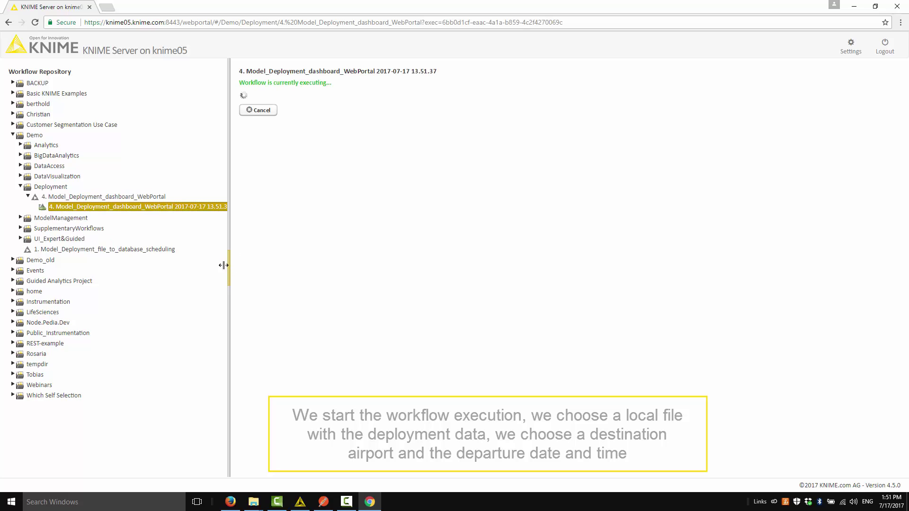
drag(224, 266, 150, 252)
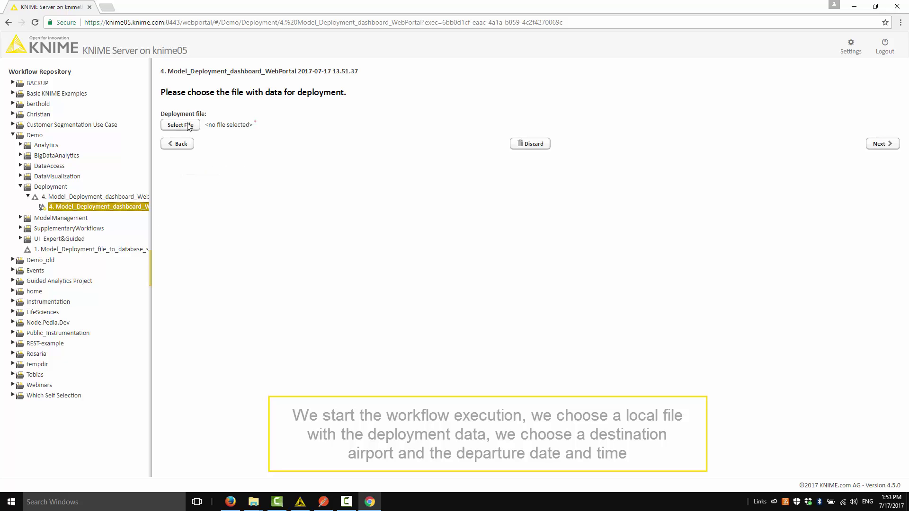
click(189, 125)
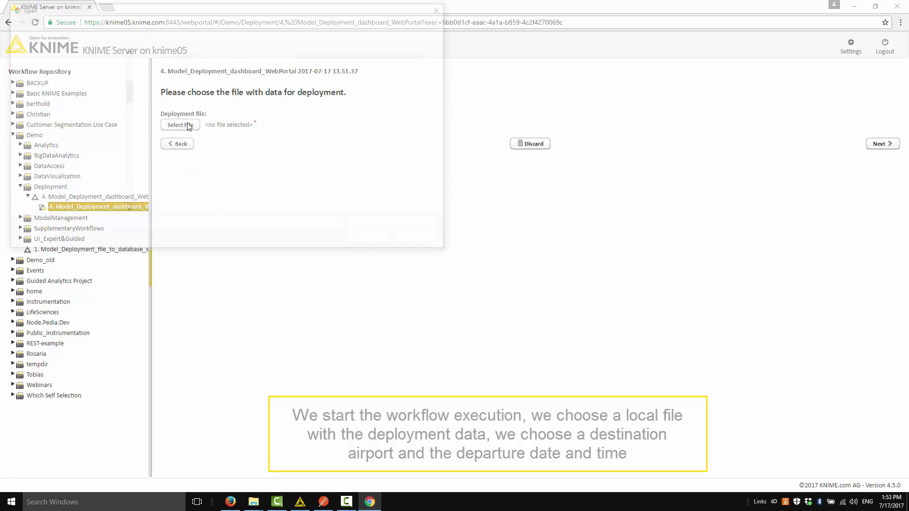
click(188, 115)
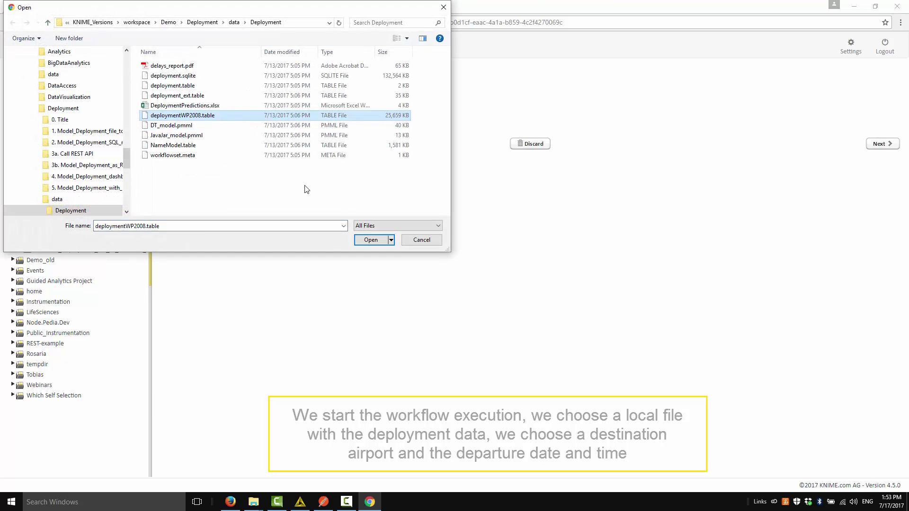
click(372, 239)
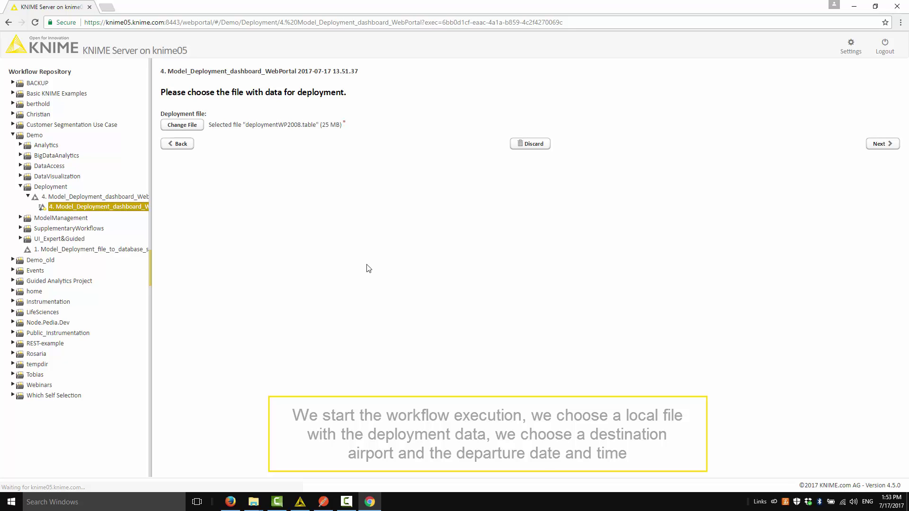
click(889, 147)
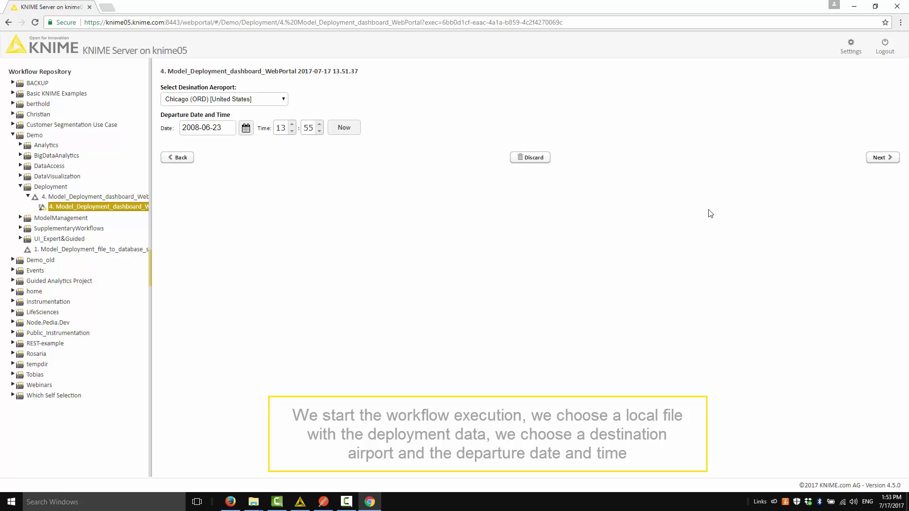
Run it with destination Chicago (ORD) and departure date 2008-06-23.
click(277, 99)
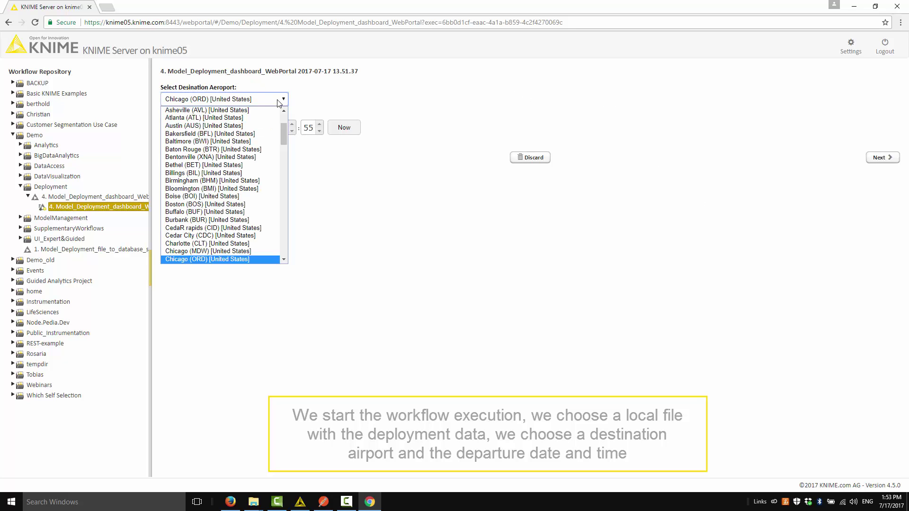
click(279, 102)
click(246, 128)
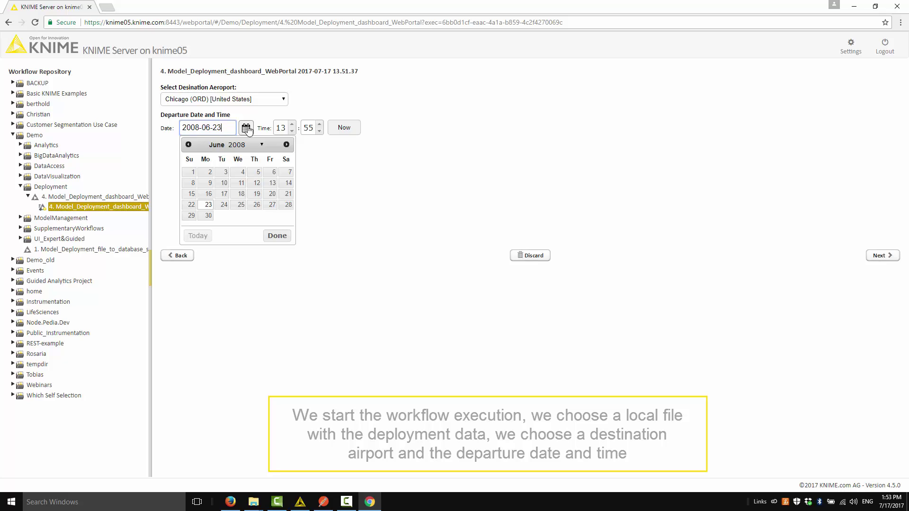
click(245, 128)
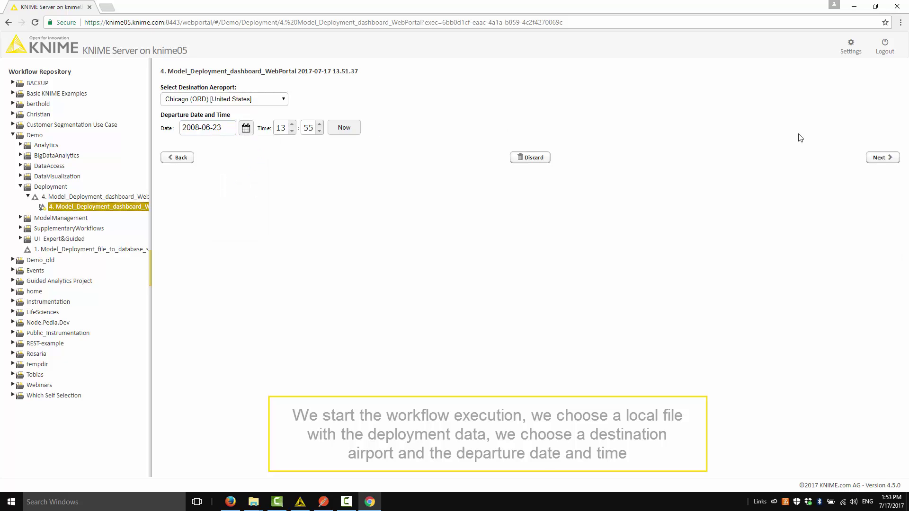
click(880, 158)
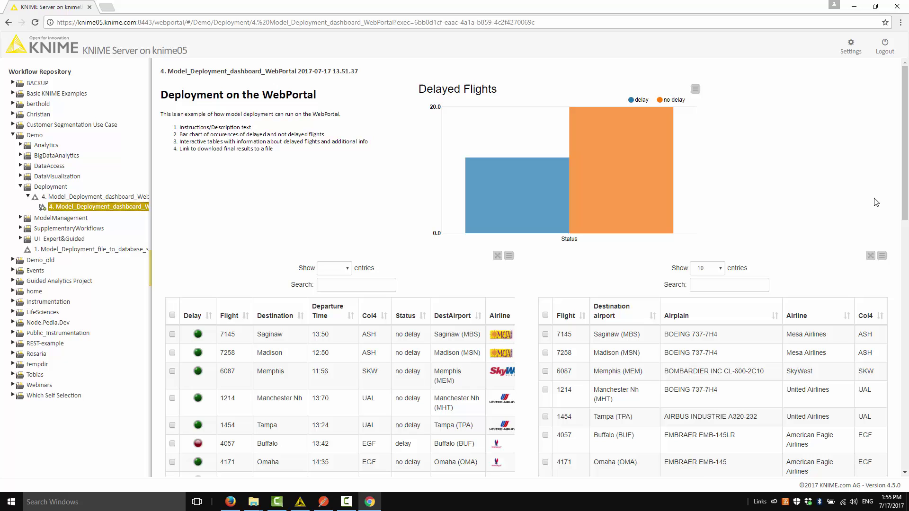
Set the right-hand airplane-details table to 'Show selected rows only'.
mouse_move(483, 163)
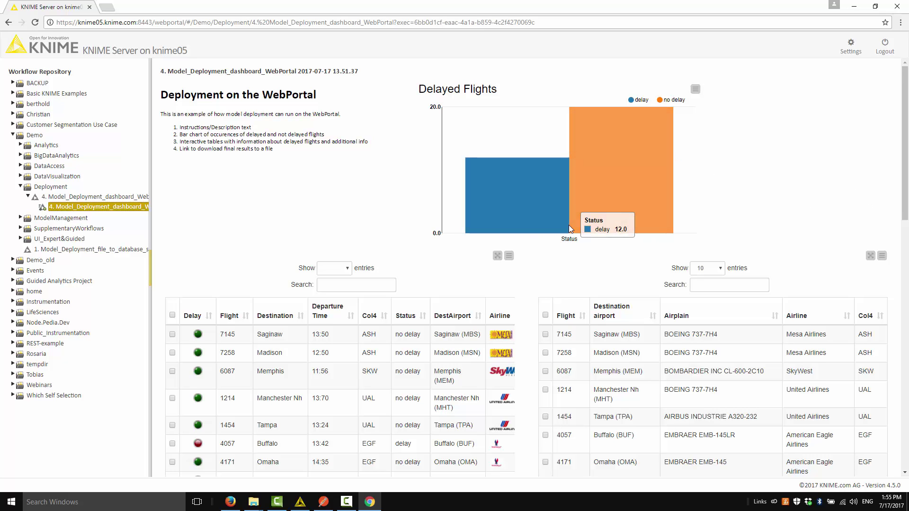
scroll(570, 229, down, 3)
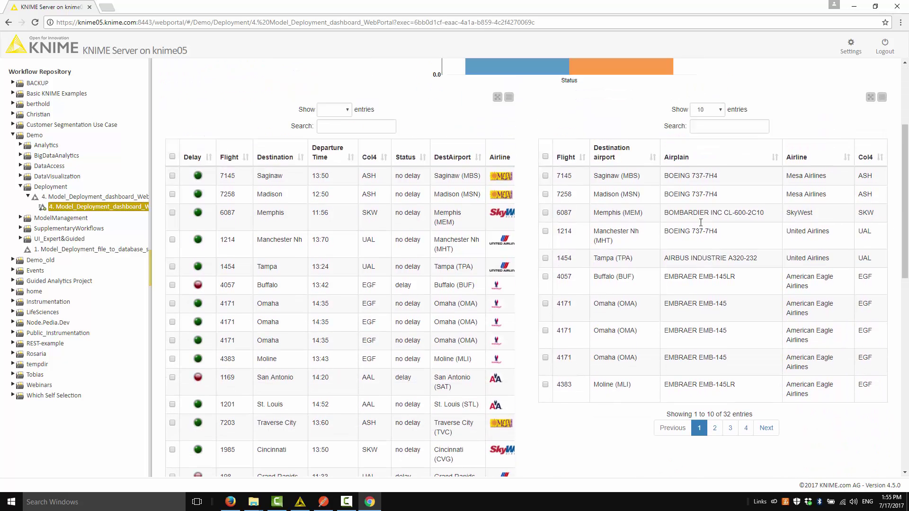
scroll(701, 222, up, 1)
click(882, 161)
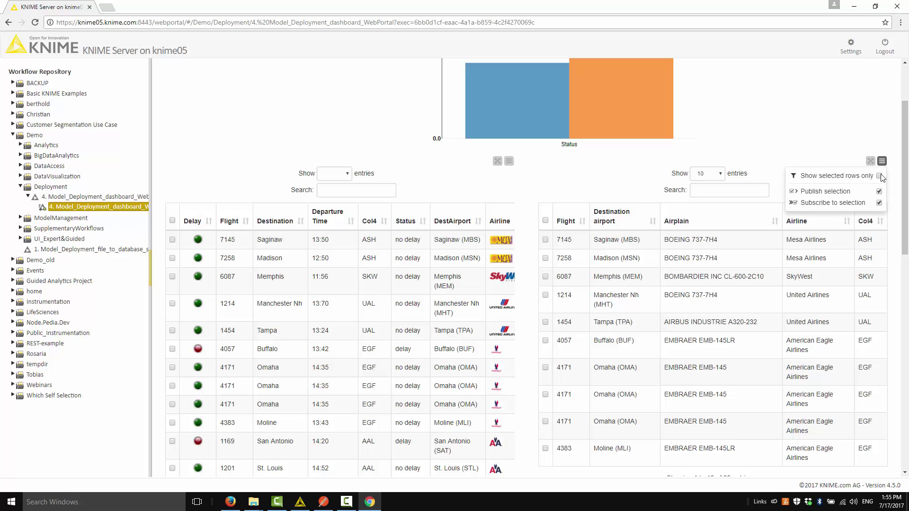
click(880, 176)
scroll(613, 296, down, 3)
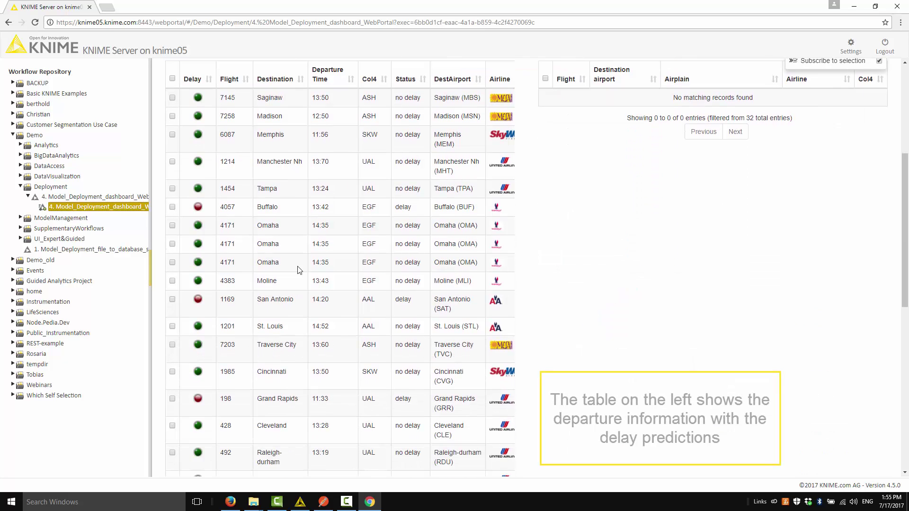
scroll(280, 255, down, 1)
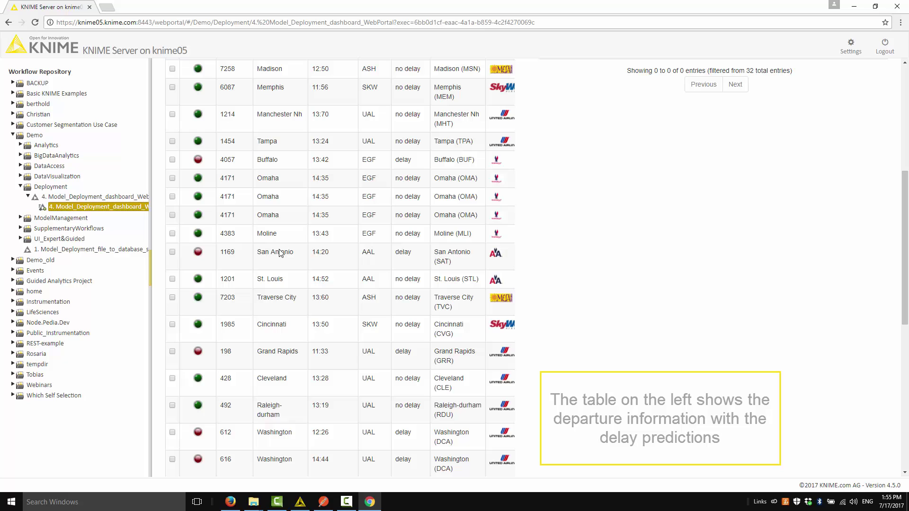
scroll(281, 254, down, 3)
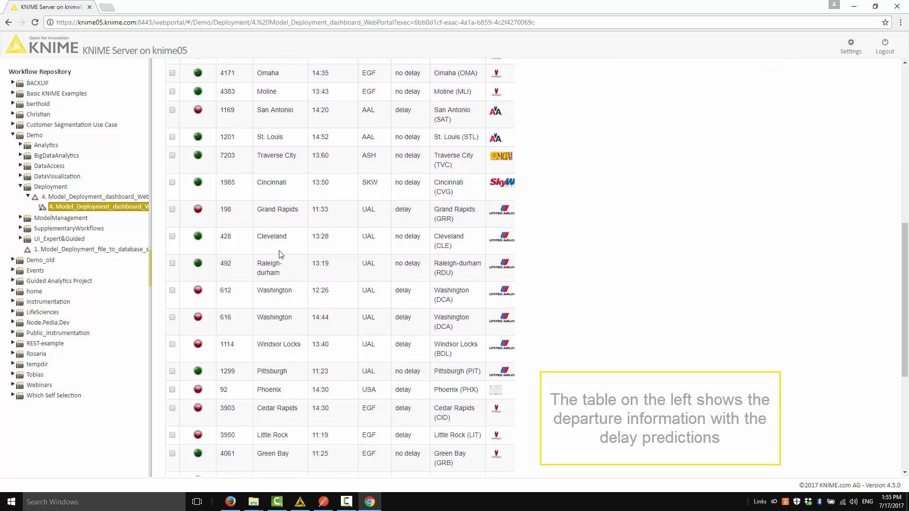
scroll(280, 255, down, 1)
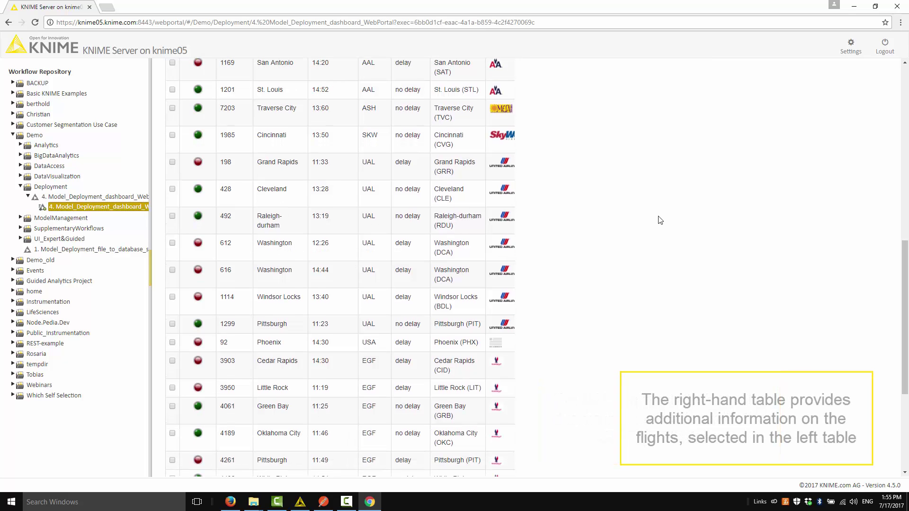
scroll(660, 220, up, 8)
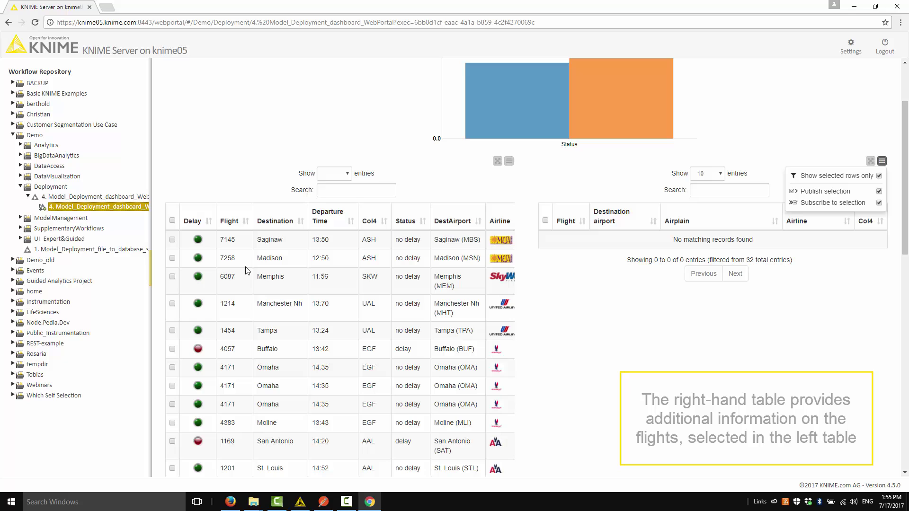
Select flights 7258, 6087 and 4171 in the left table.
click(172, 258)
click(173, 276)
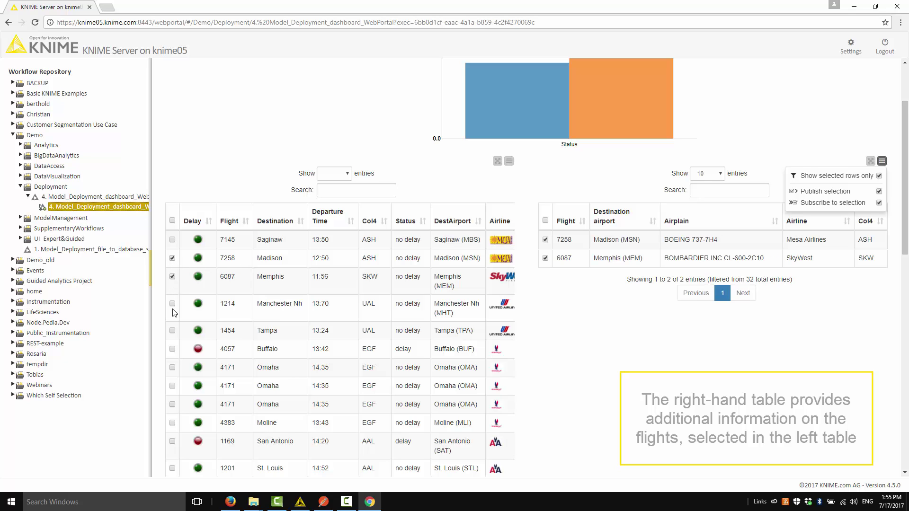
click(173, 303)
click(173, 349)
click(172, 368)
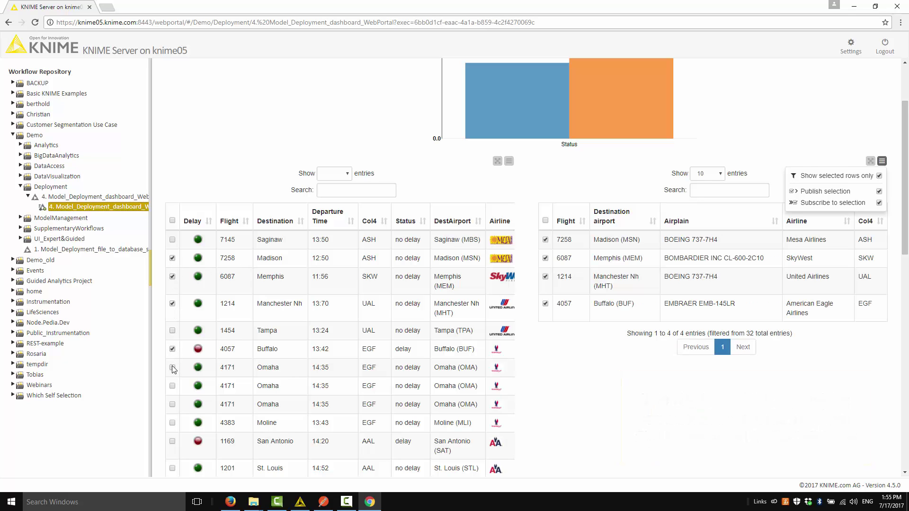
click(172, 386)
click(173, 367)
click(172, 349)
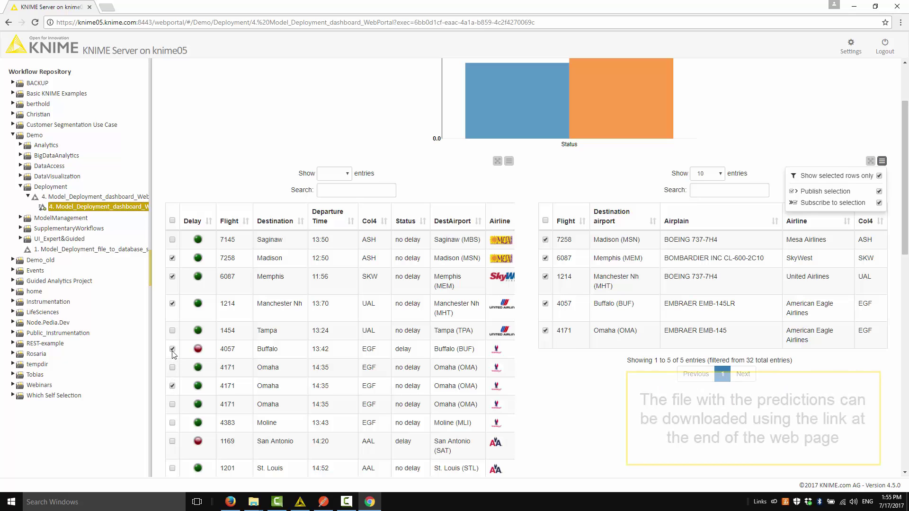
click(172, 303)
Download the predictions file ResultFile.csv to Downloads.
scroll(192, 334, down, 5)
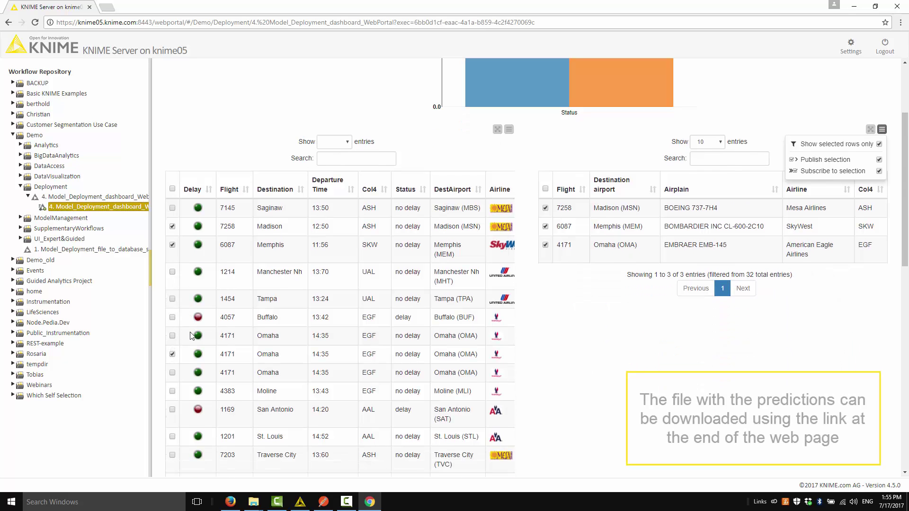
scroll(192, 333, down, 7)
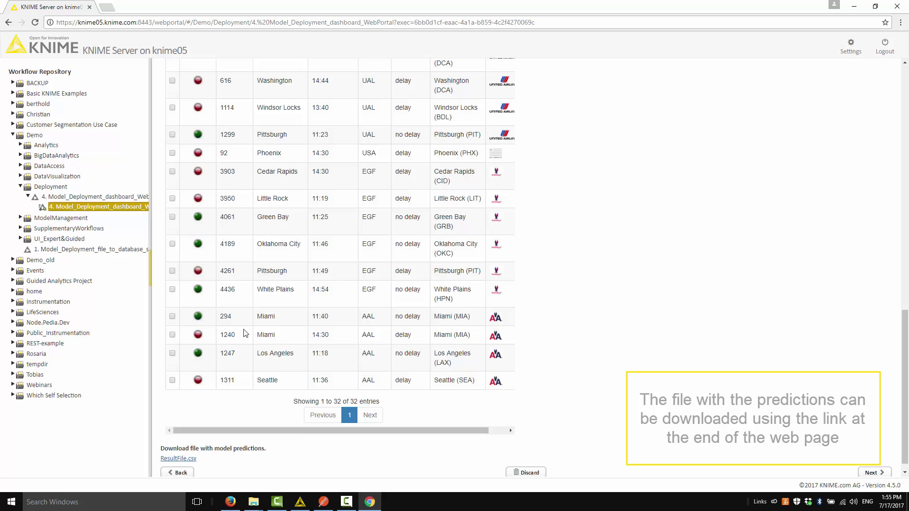
click(191, 447)
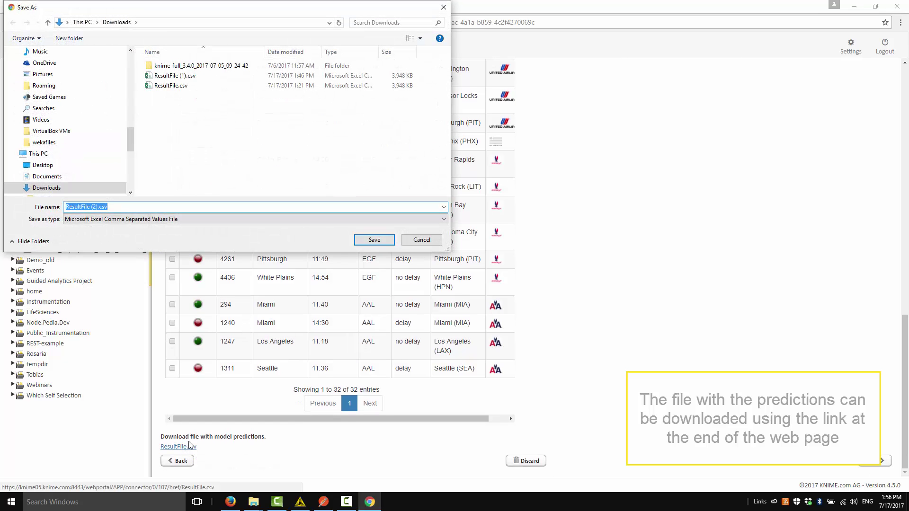
click(374, 240)
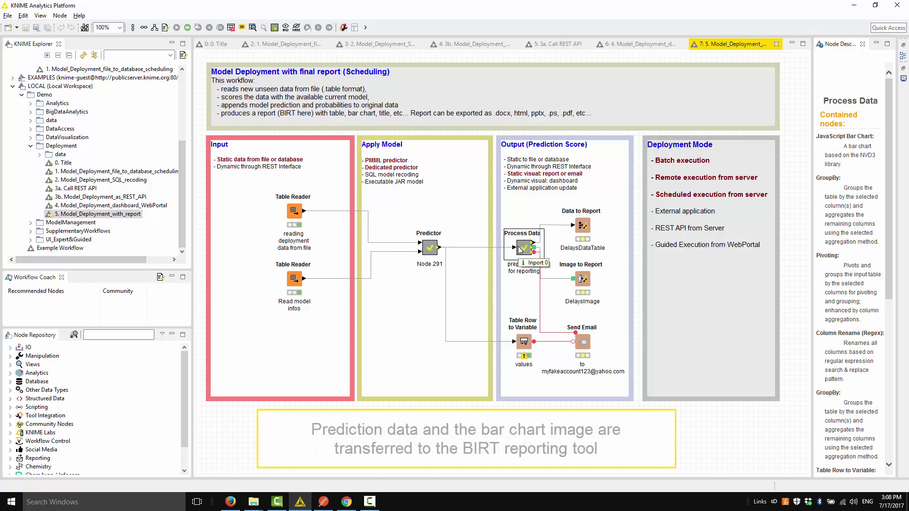
Review the Data to Report and Image to Report descriptions, then search nodes for 'tableau', then 'spot'.
click(582, 231)
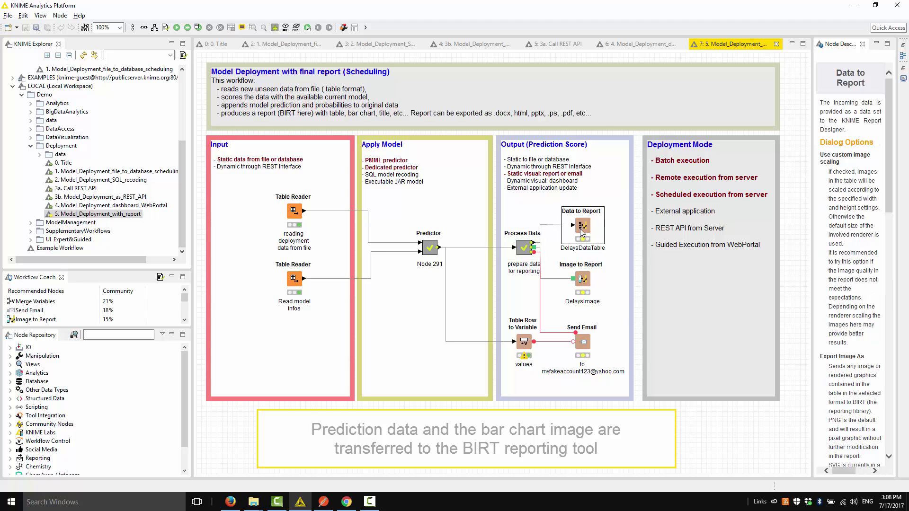
click(584, 279)
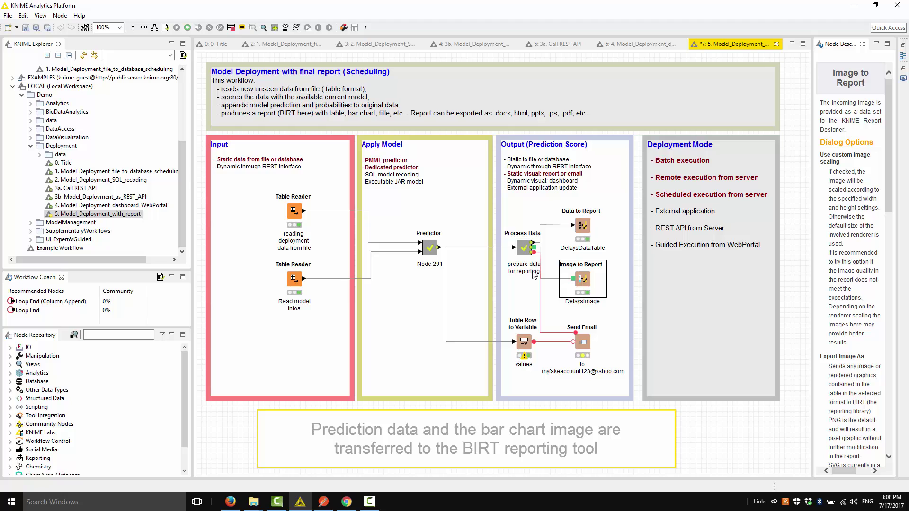
click(108, 335)
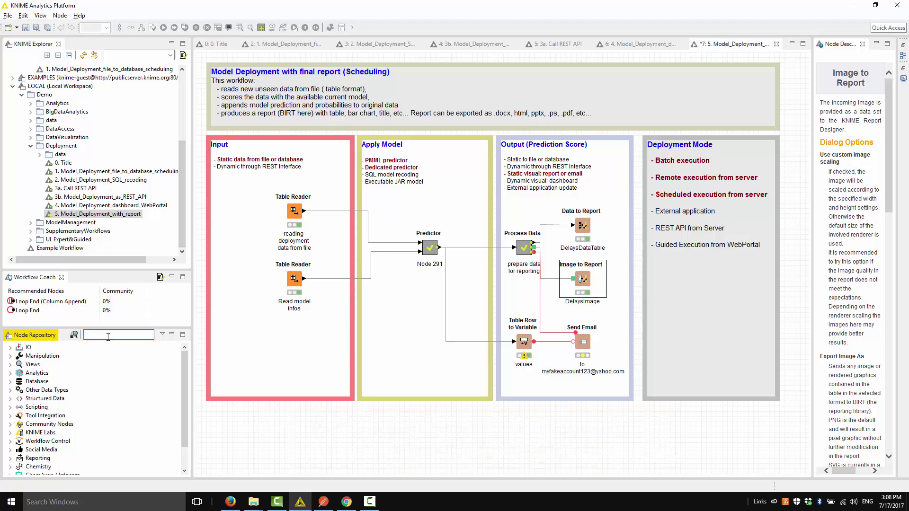
text(tableau)
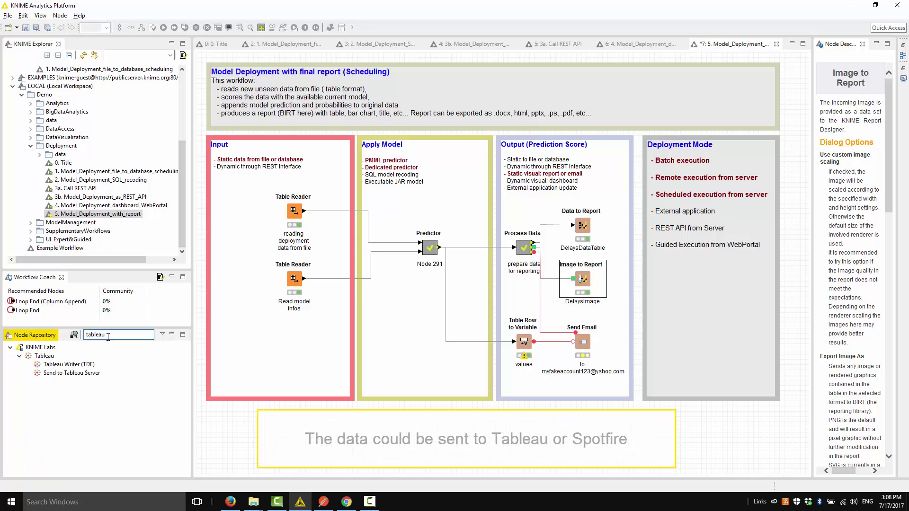
drag(90, 333, 86, 331)
text(spot)
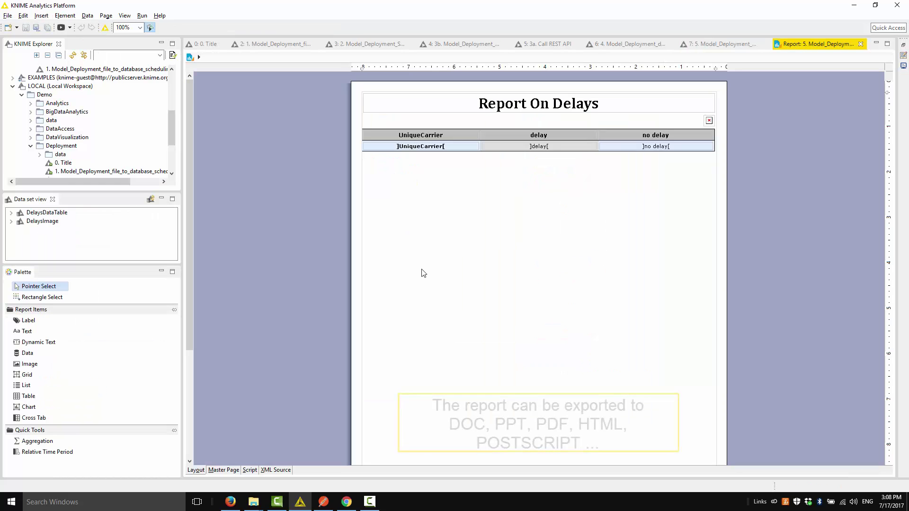
Render Report On Delays as a PDF and scroll through its bar chart and table.
click(70, 27)
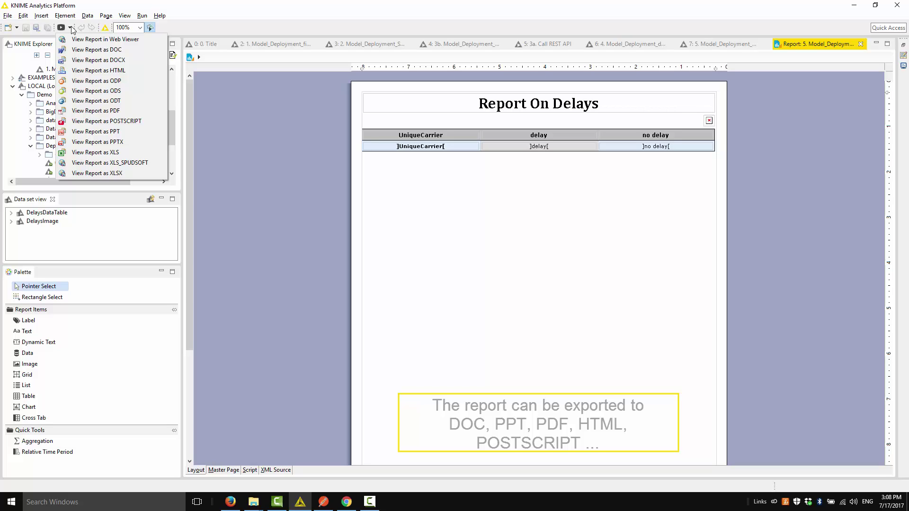
click(97, 112)
scroll(448, 187, down, 10)
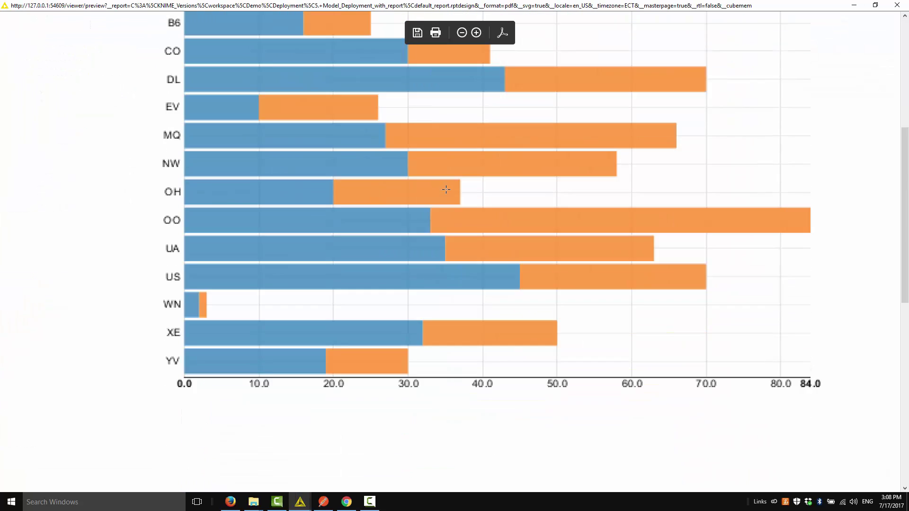
scroll(446, 189, down, 8)
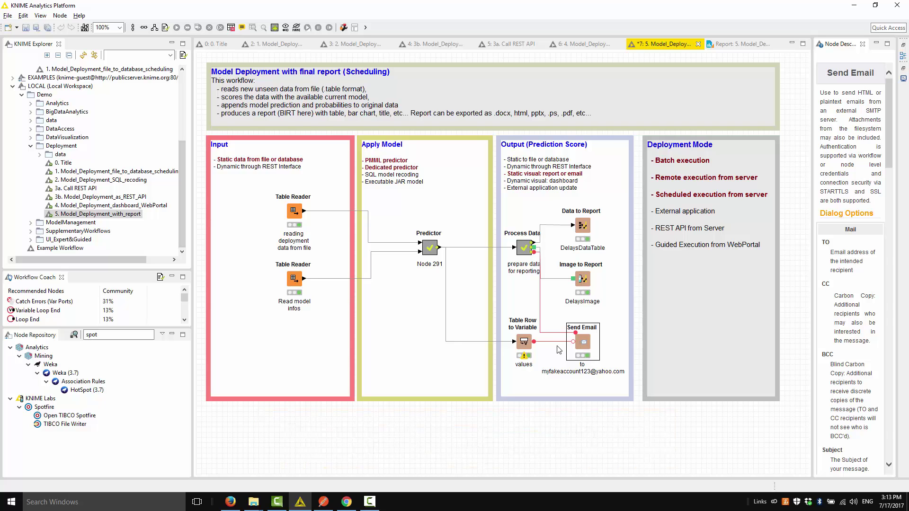
Refresh the Yahoo Mail inbox and open The Delayed Flights Report email.
click(347, 501)
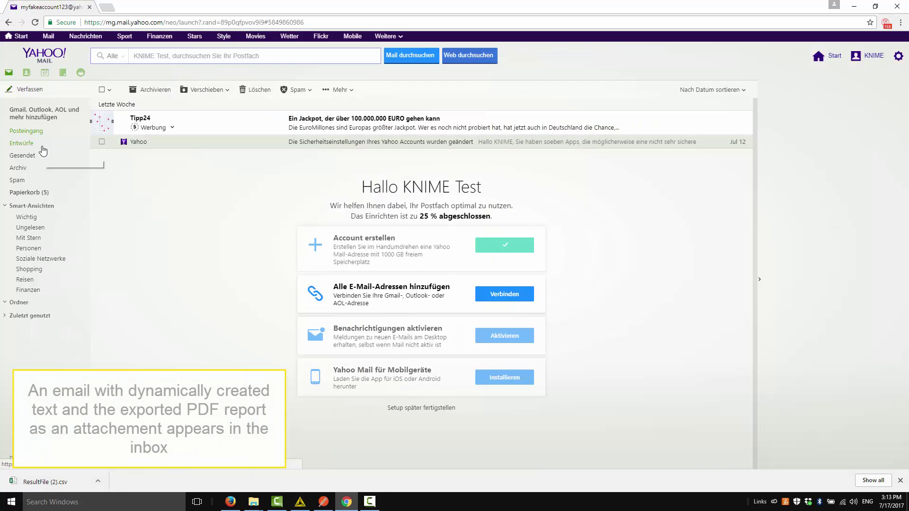
click(29, 130)
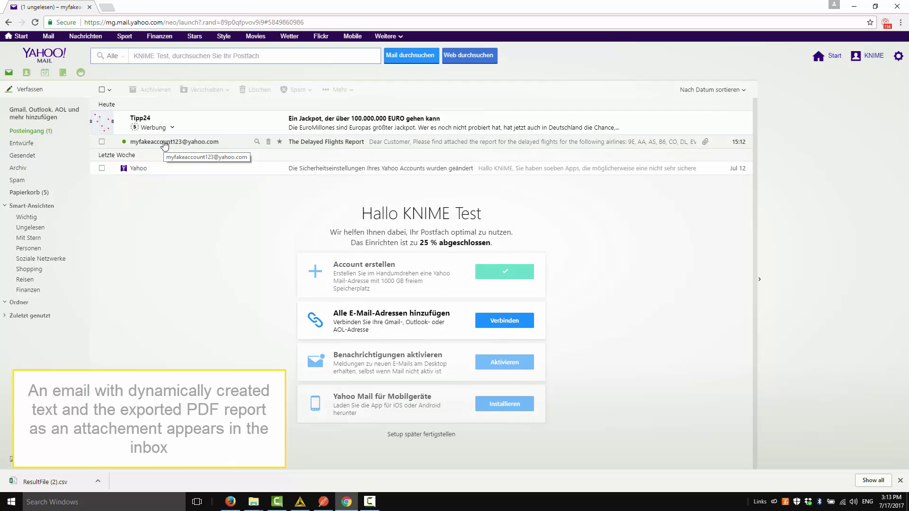
click(164, 143)
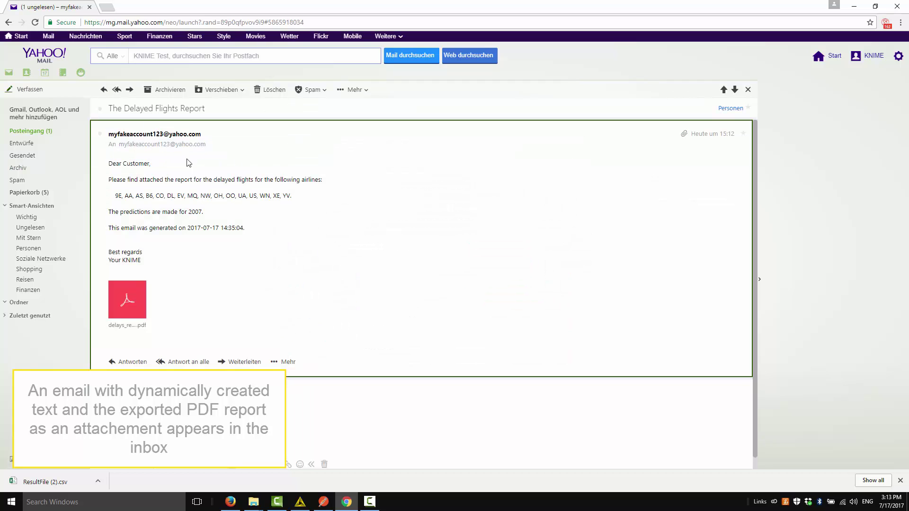
Preview the attached delays_report.pdf and scroll down through the report.
click(132, 328)
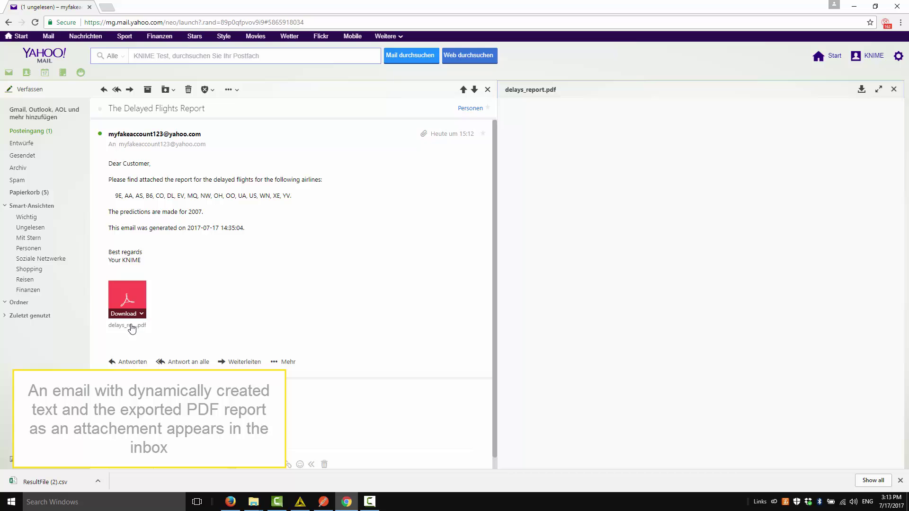
scroll(551, 323, down, 3)
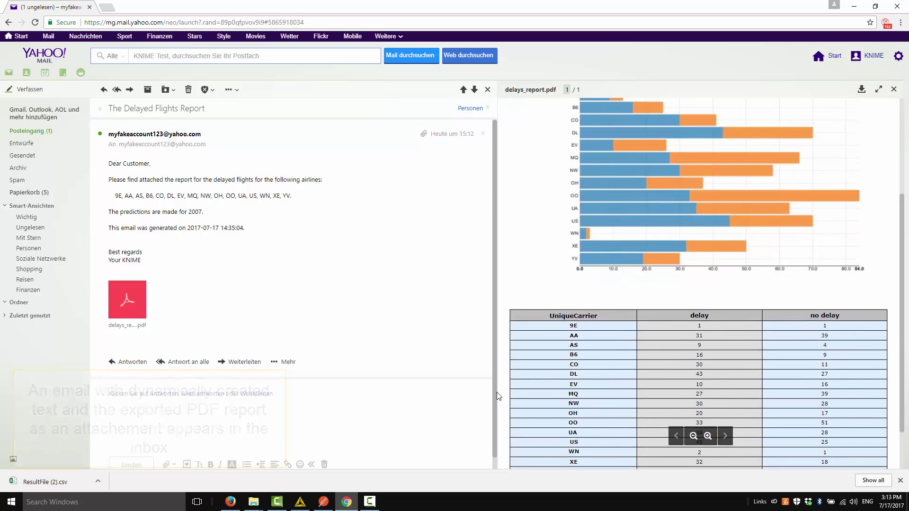
scroll(496, 394, down, 1)
click(300, 503)
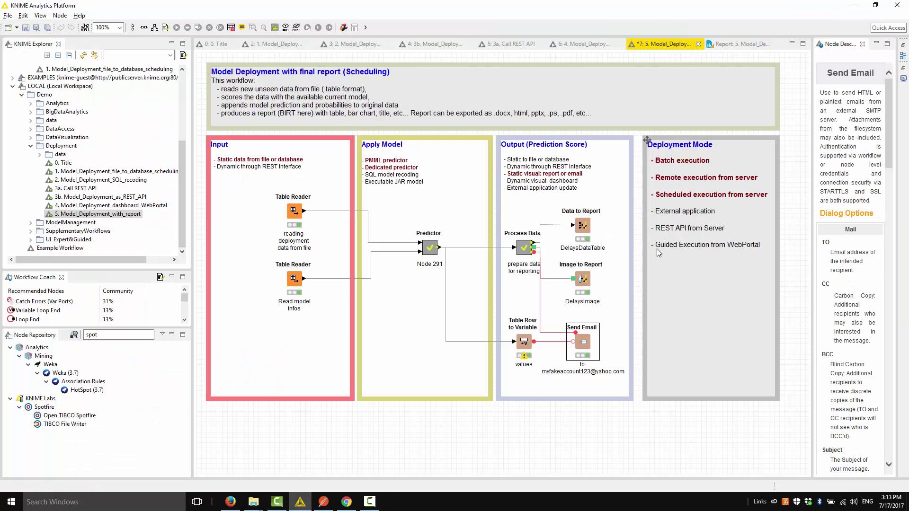